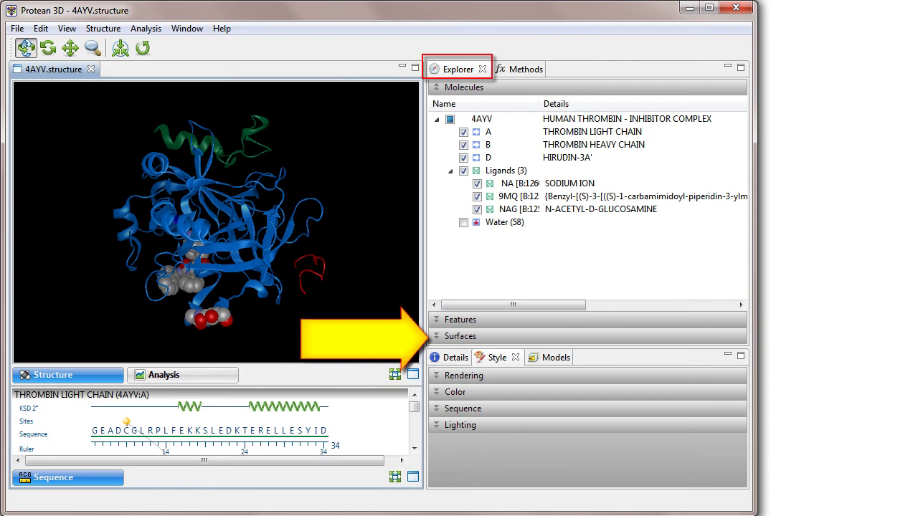
Add a high-quality molecular surface to the 4AYV structure.
left_click(439, 336)
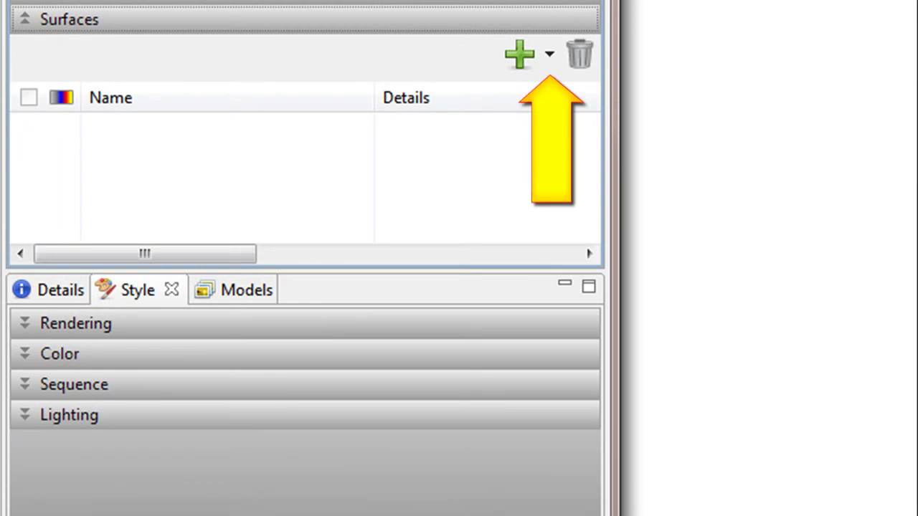
left_click(544, 59)
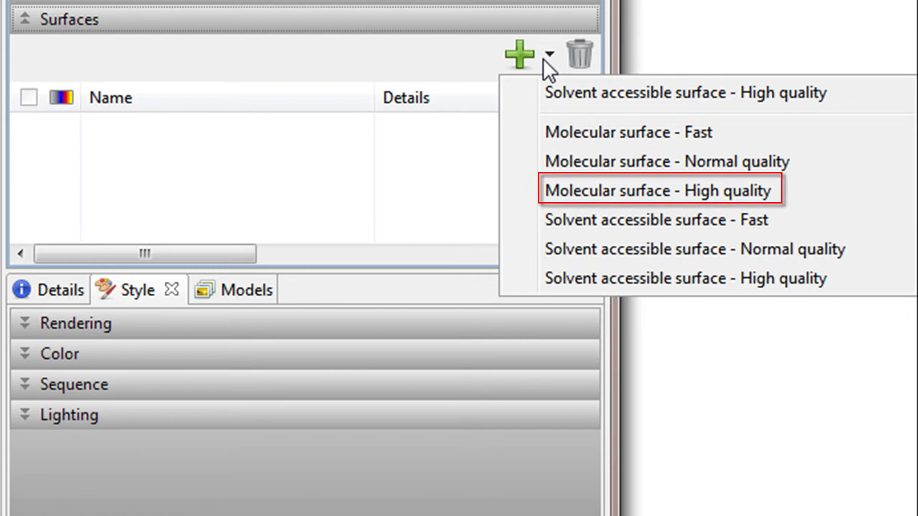
left_click(639, 192)
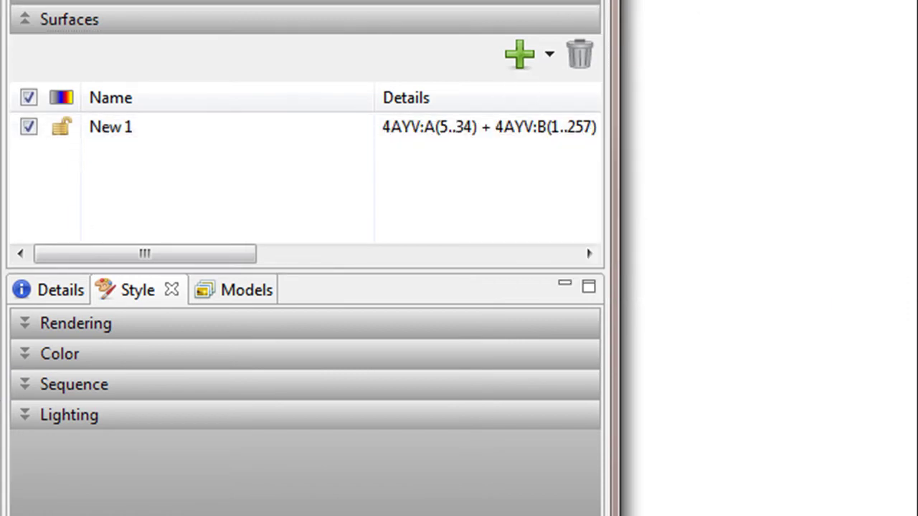
left_click(553, 53)
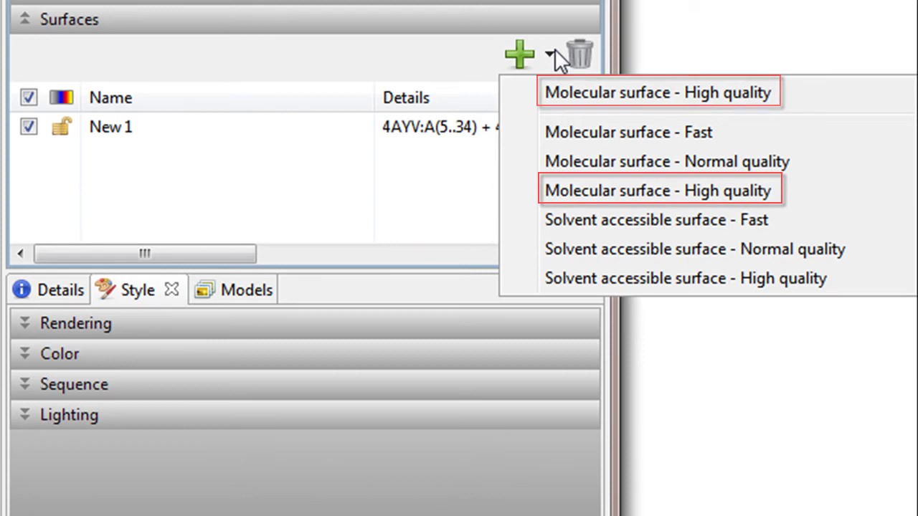
key("Escape")
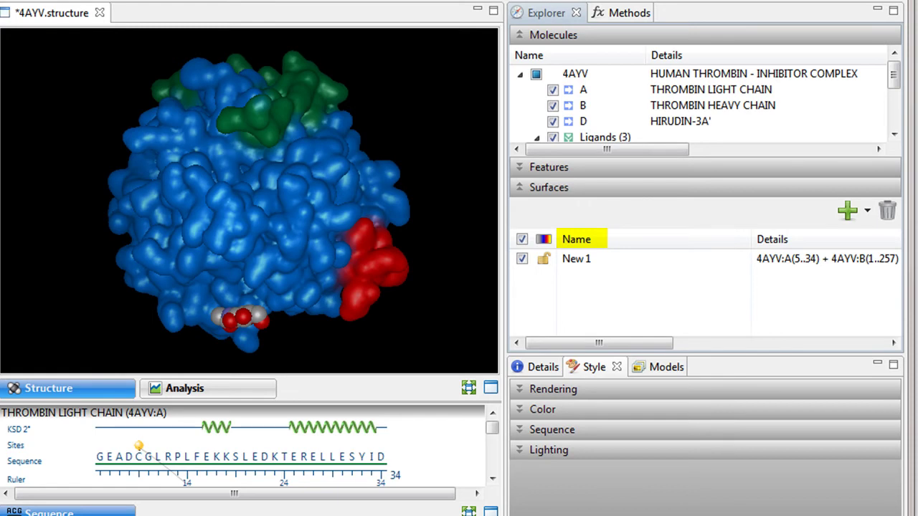
Rename the surface New 1 as "Molecular surface".
left_click(607, 264)
left_click(607, 260)
type("Mol")
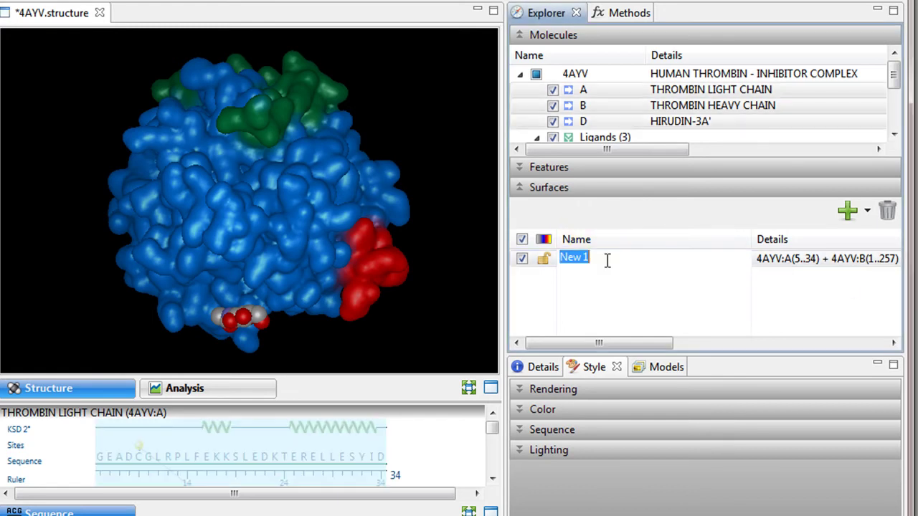
type("ecular surface")
left_click(826, 262)
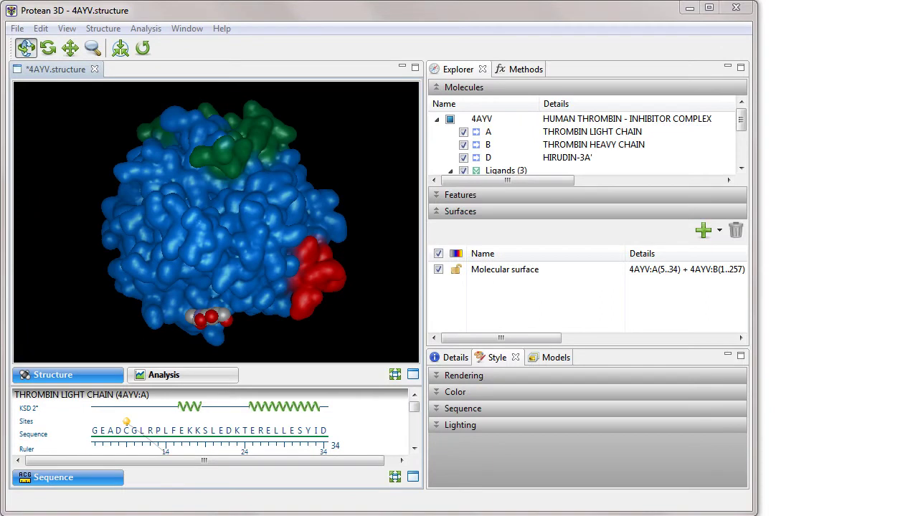
Add a high-quality solvent accessible surface and name it "Solvent-accessible surface".
left_click(720, 232)
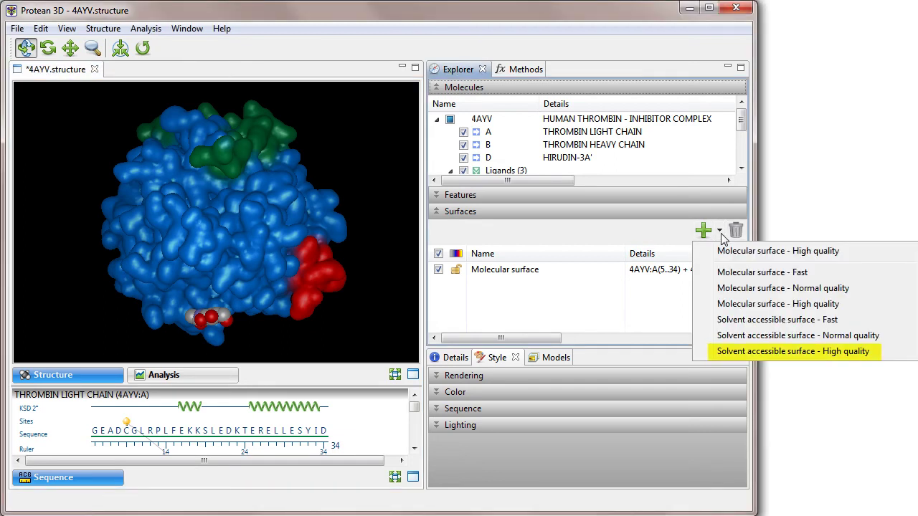
left_click(750, 352)
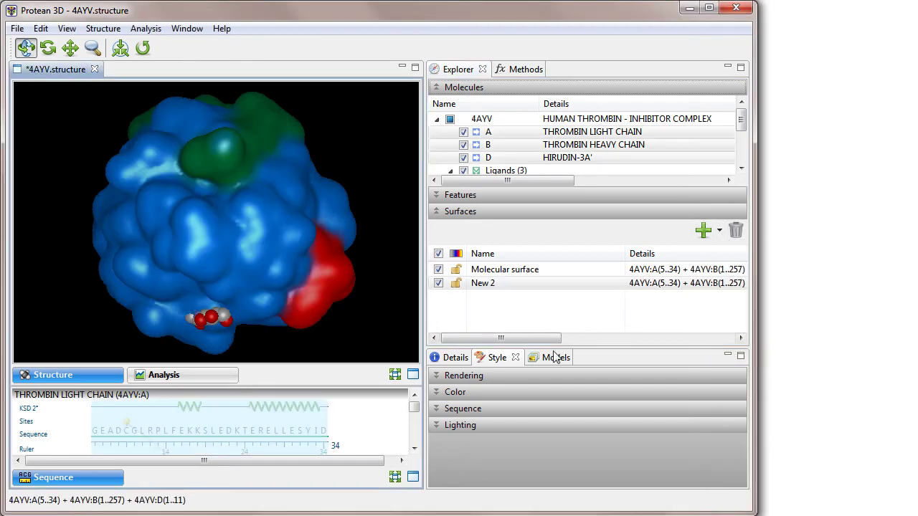
left_click(506, 283)
left_click(507, 283)
type("Solvent-accessible surface")
key("Return")
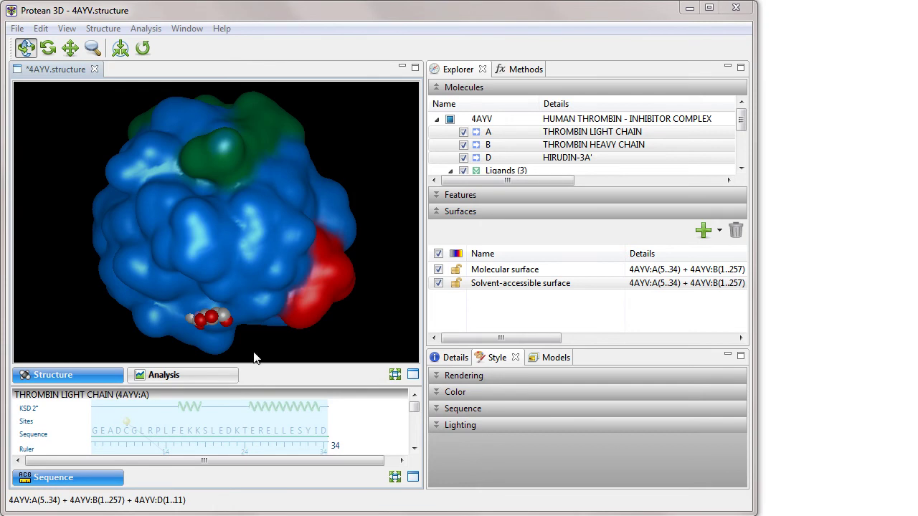
left_click(365, 335)
Toggle the solvent-accessible surface off and on, and hide the molecular surface so only the solvent-accessible one is displayed.
left_click(438, 283)
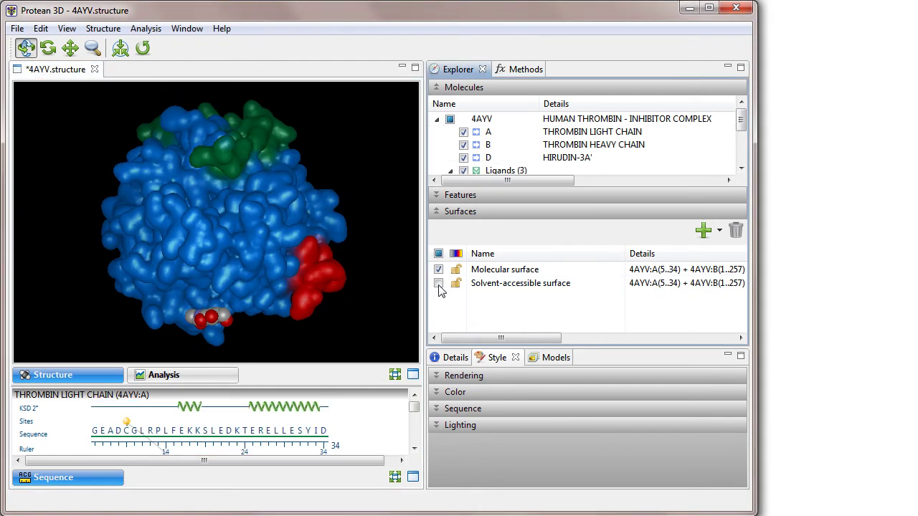
left_click(438, 284)
left_click(438, 269)
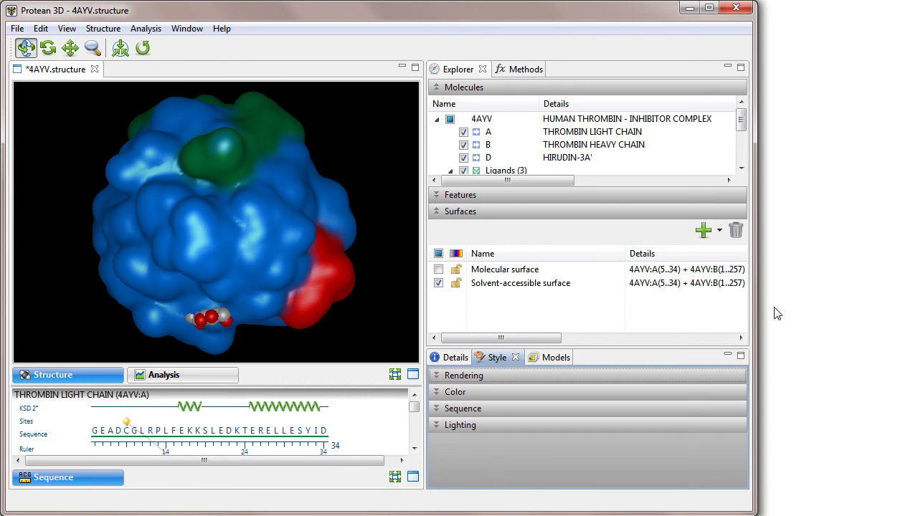
Select the solvent-accessible surface and examine the surface areas among its structural properties.
left_click(531, 286)
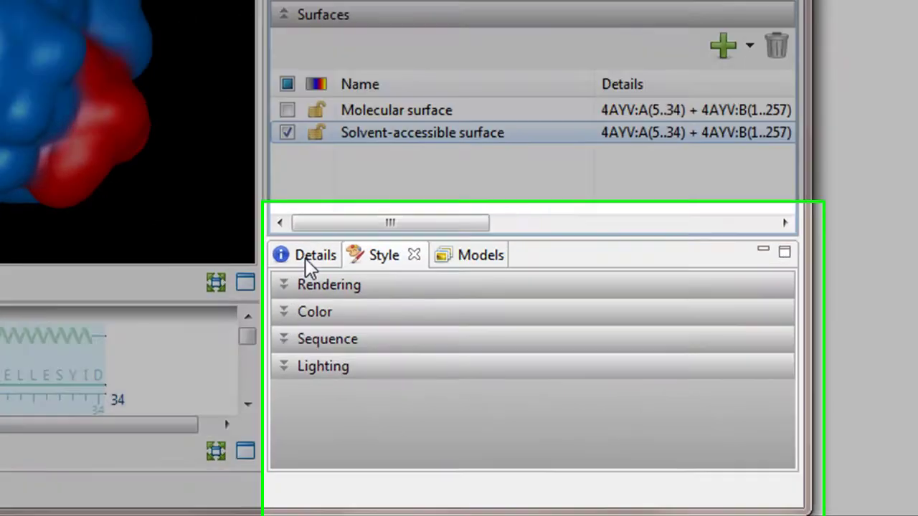
left_click(454, 358)
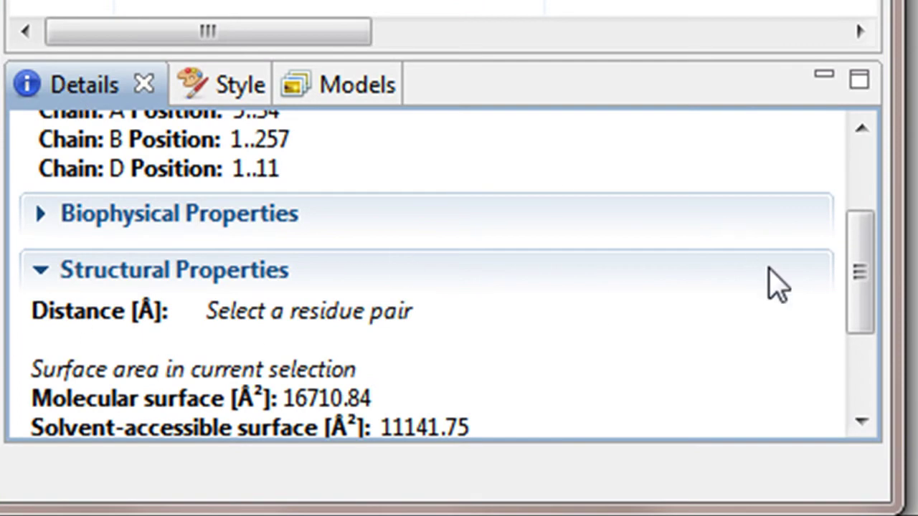
left_click_drag(865, 303, 884, 358)
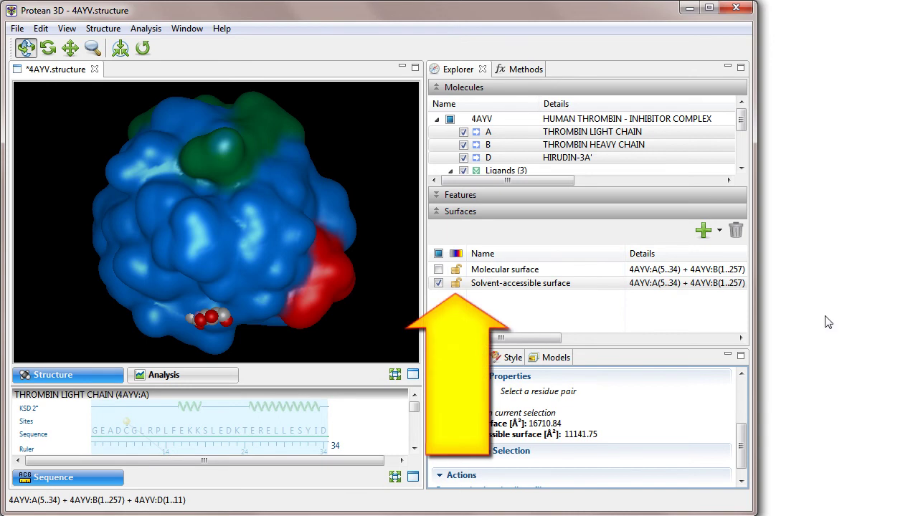
Lock the colors of both the molecular and solvent-accessible surfaces and hide the solvent-accessible surface.
left_click(457, 273)
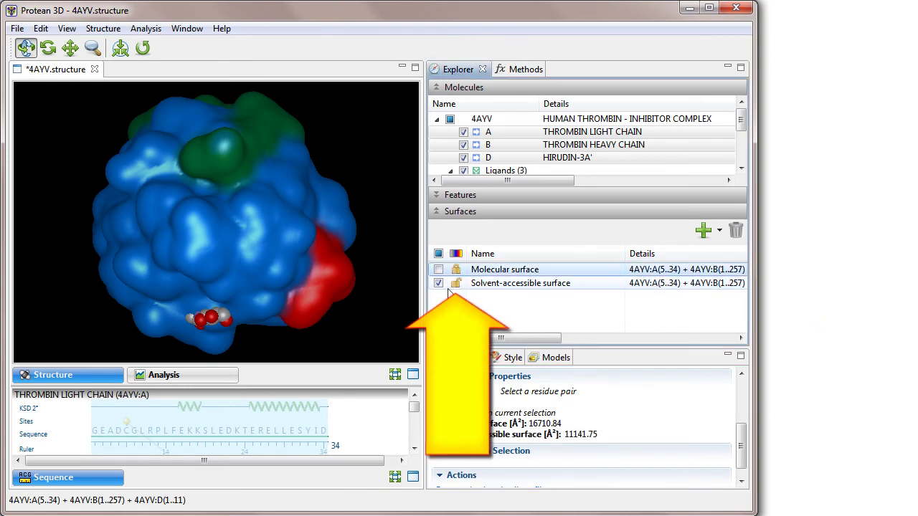
left_click(457, 285)
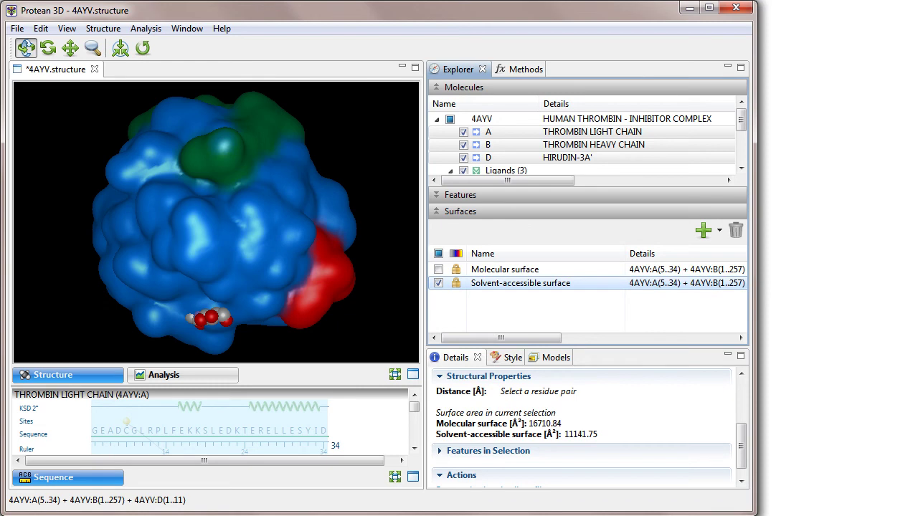
left_click(438, 283)
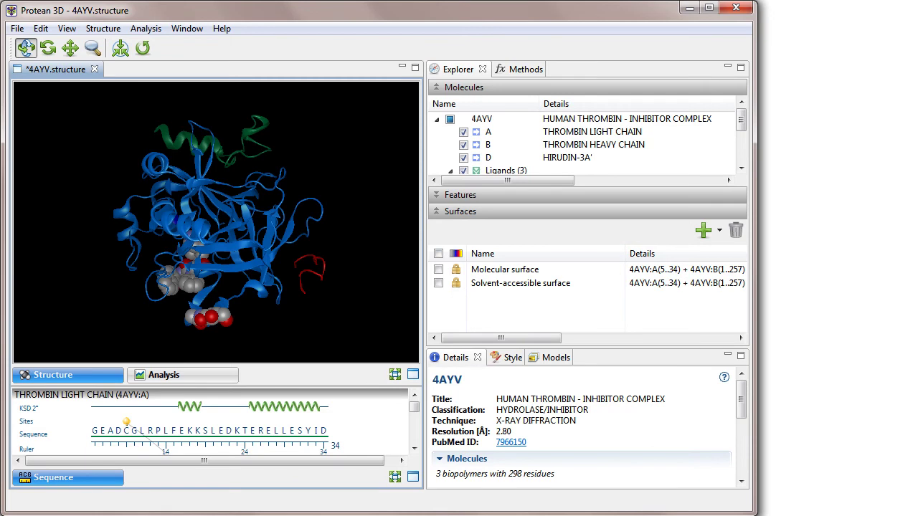
Change the fill color of thrombin light chain A to yellow and display the molecular surface.
left_click(589, 135)
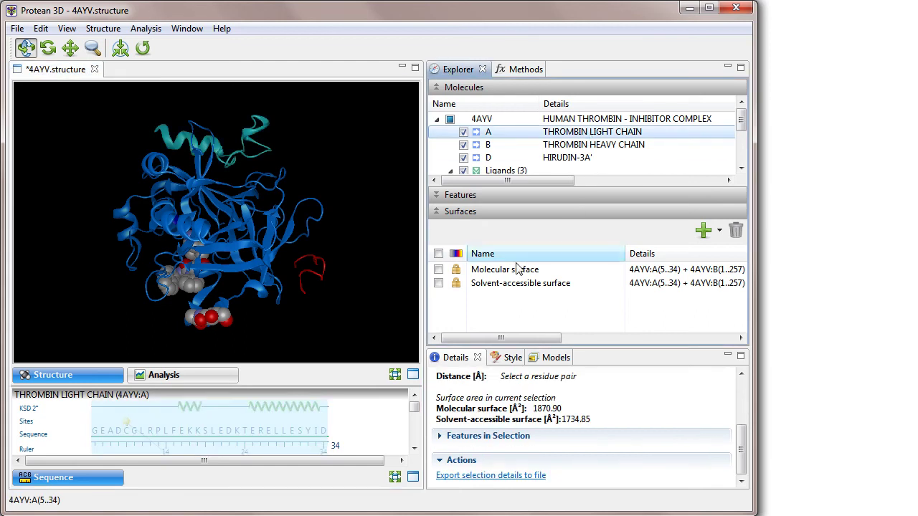
left_click(500, 364)
left_click(440, 393)
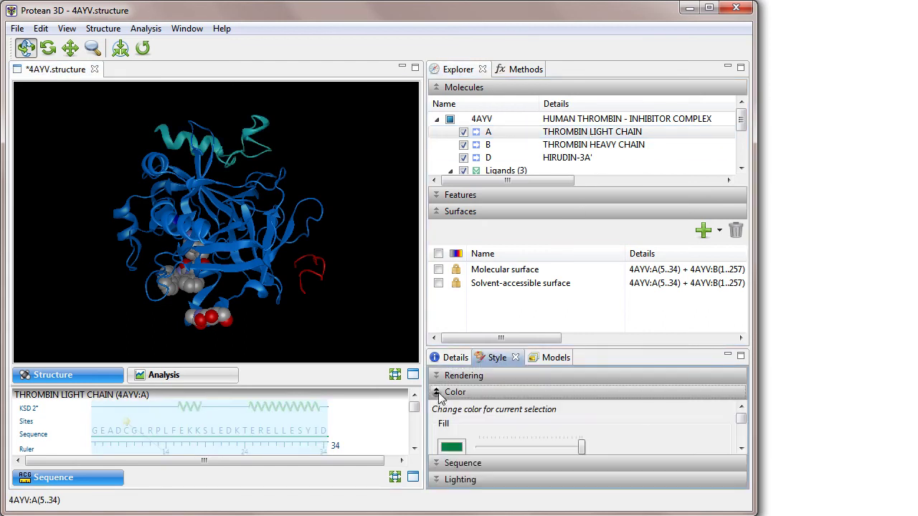
left_click(450, 449)
left_click(42, 95)
left_click(37, 256)
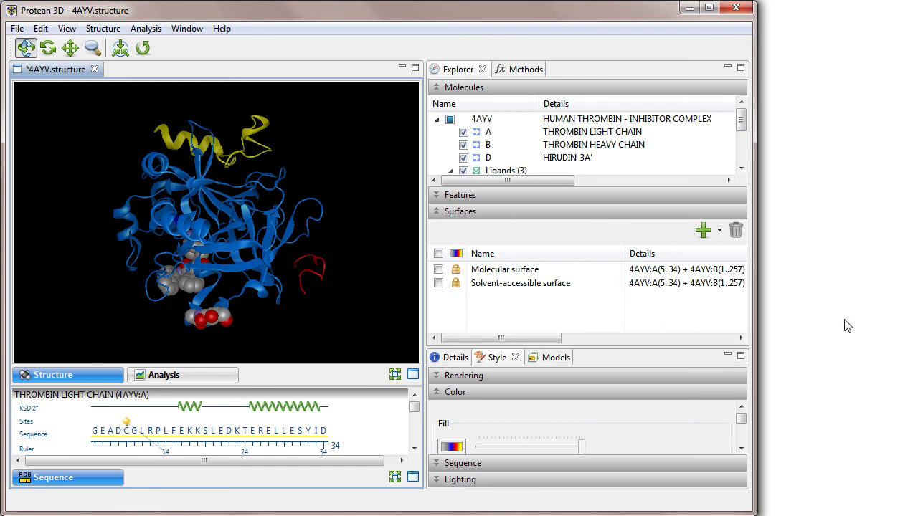
left_click(438, 270)
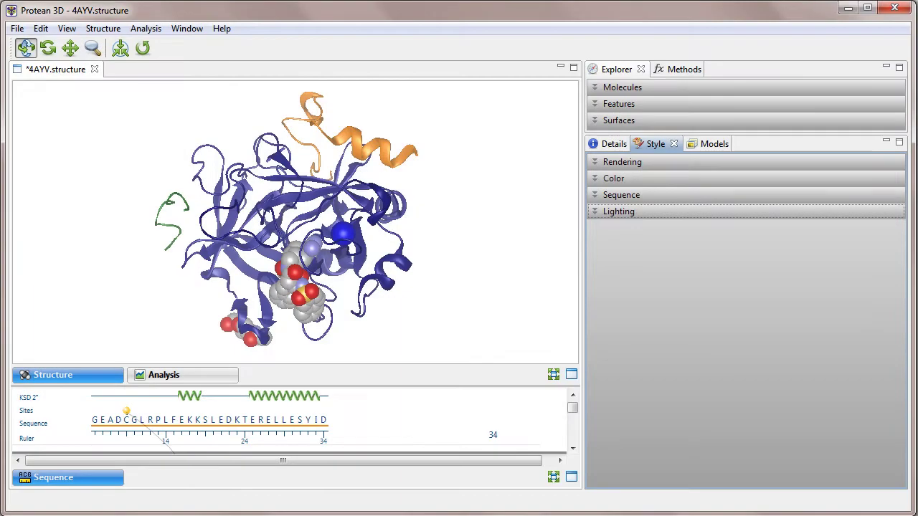
Turn on lights #2 and #3 in the lighting settings and rotate the light spheres to change their angles.
left_click(594, 212)
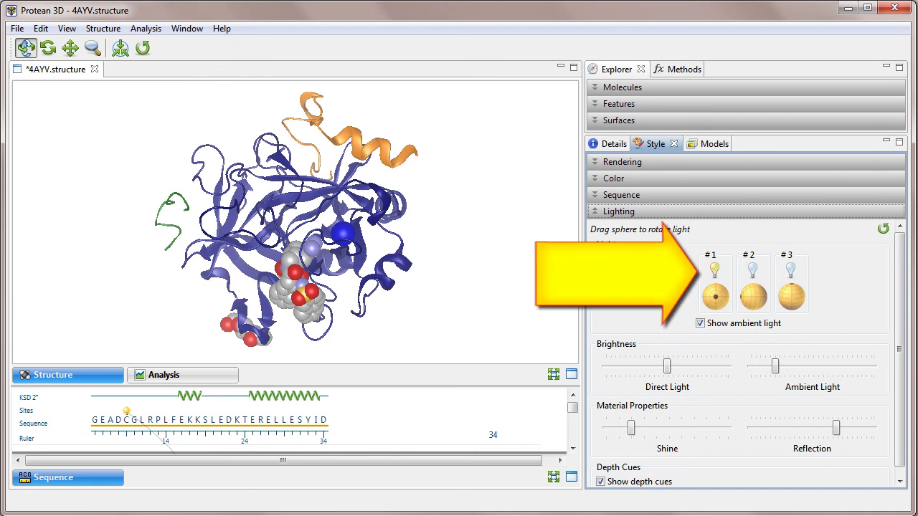
left_click(753, 271)
left_click(790, 272)
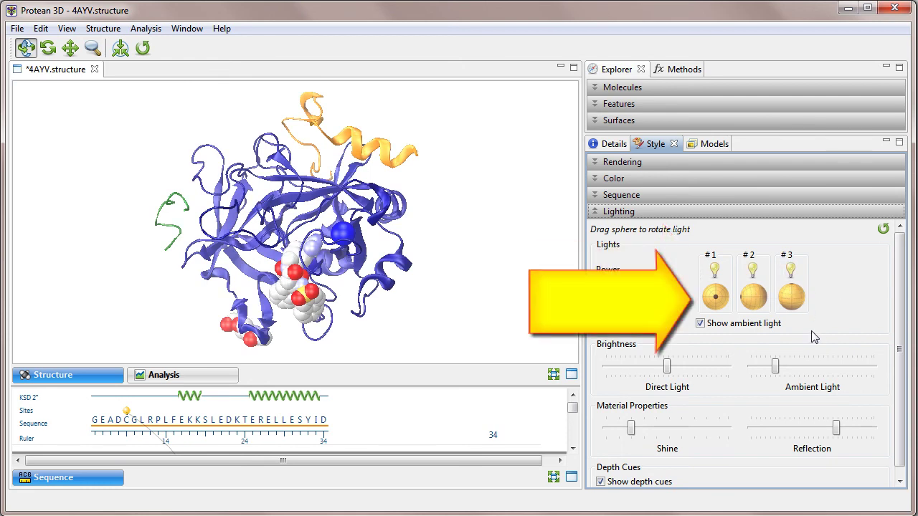
mouse_move(793, 308)
left_mouse_down()
mouse_move(796, 294)
mouse_move(793, 303)
mouse_move(708, 300)
left_mouse_up()
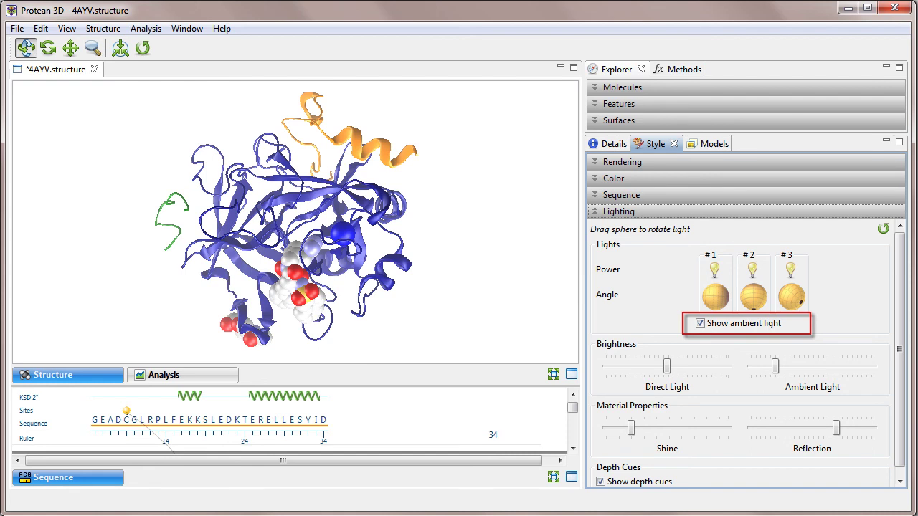
Slightly lower the ambient and direct light brightness, and increase the material's shine and reflection.
mouse_move(776, 367)
left_mouse_down()
mouse_move(876, 370)
mouse_move(762, 383)
left_mouse_up()
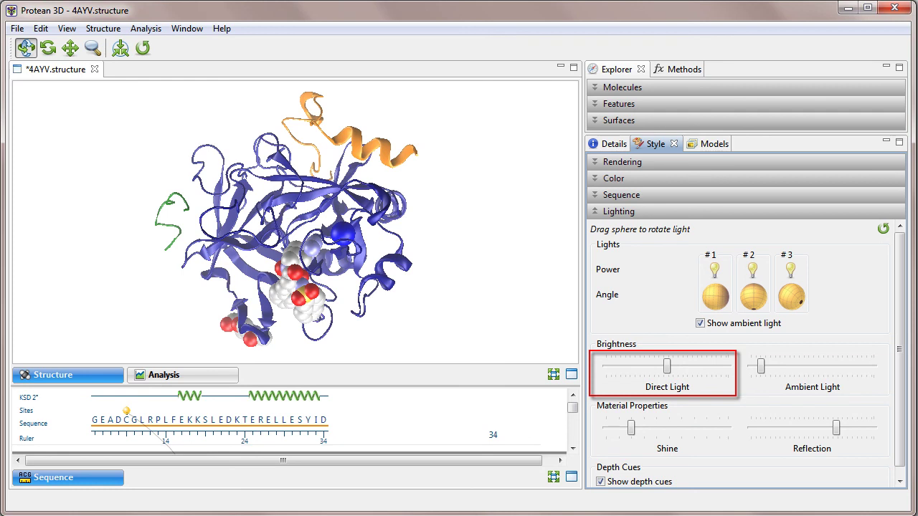
mouse_move(670, 370)
left_mouse_down()
mouse_move(617, 370)
mouse_move(661, 367)
left_mouse_up()
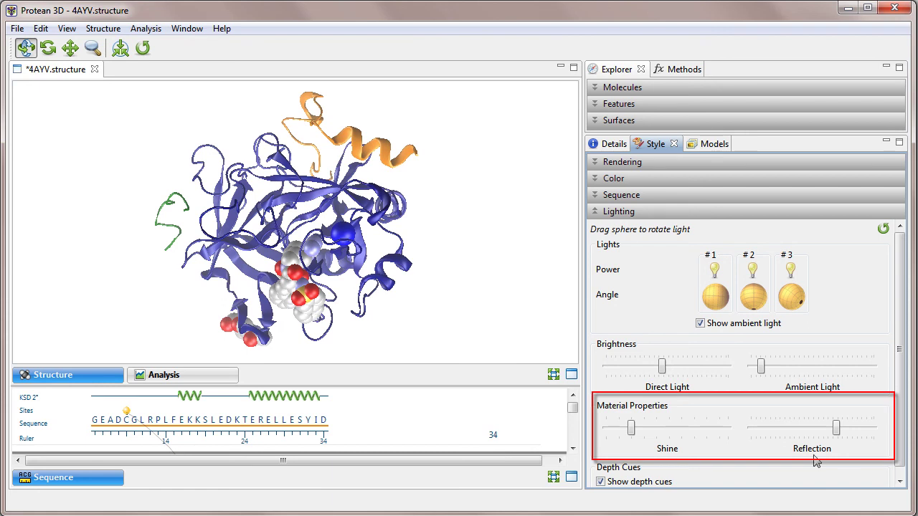
left_click_drag(632, 427, 671, 429)
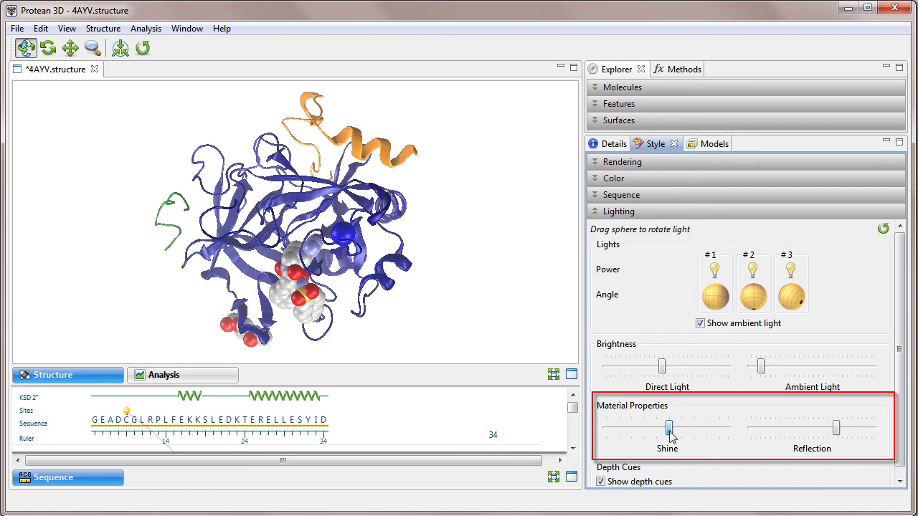
left_click_drag(836, 429, 869, 429)
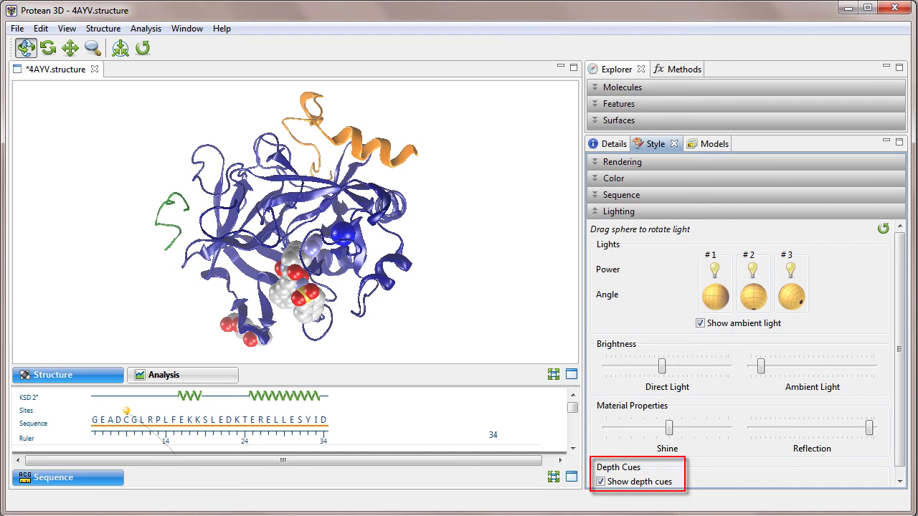
Toggle the depth cues off and back on, and reset the lighting settings to their defaults.
left_click(600, 482)
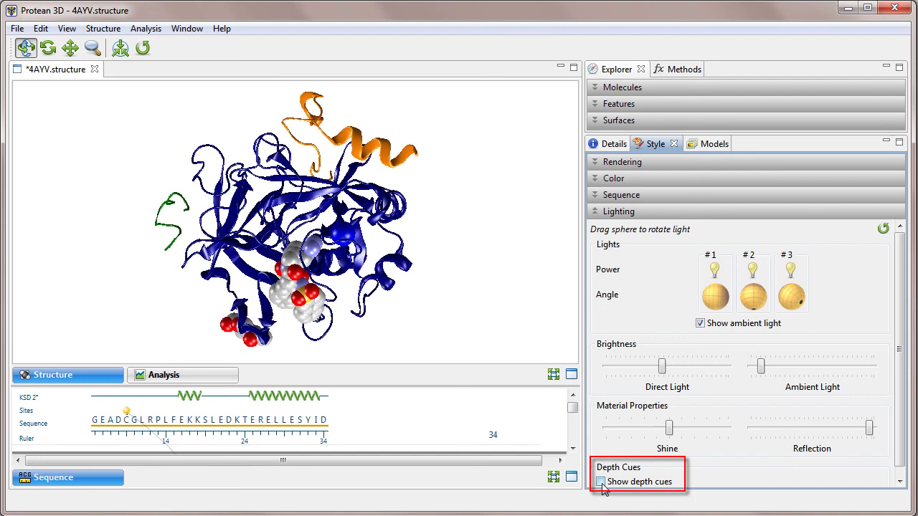
left_click(600, 482)
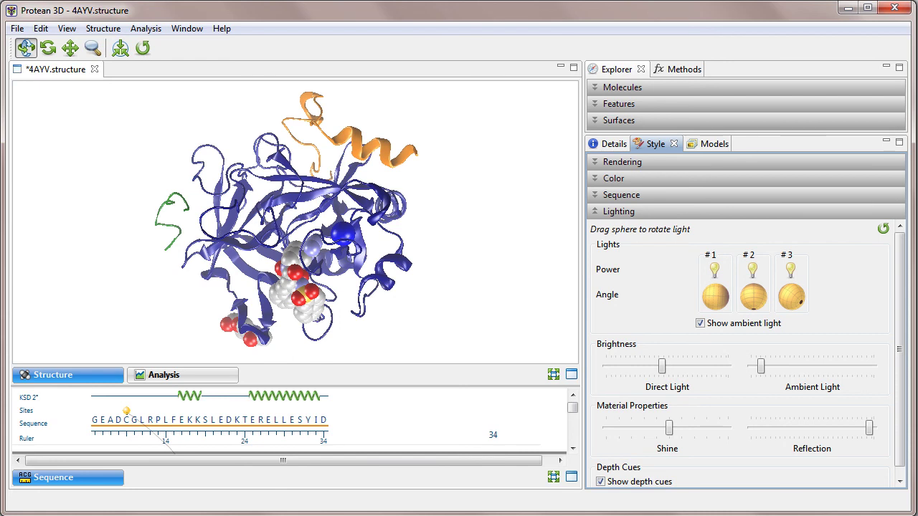
left_click(883, 230)
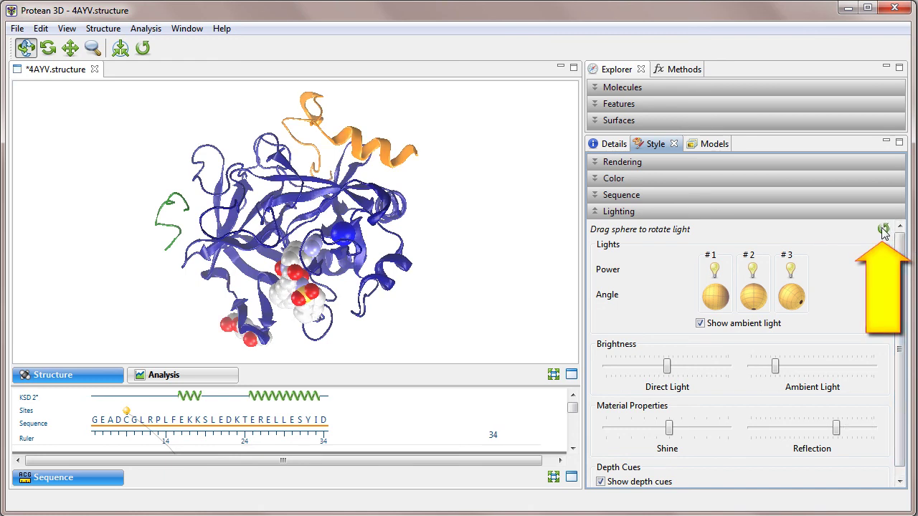